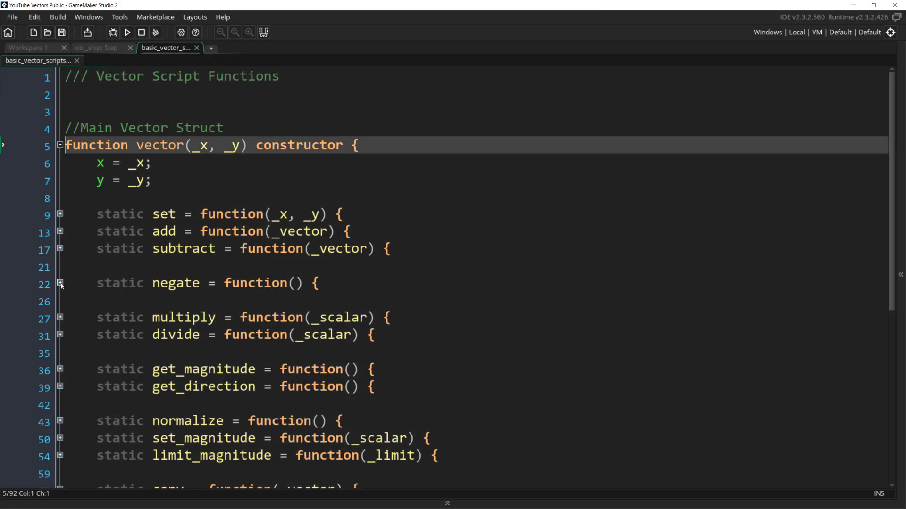
Unfold the negate function at line 22 to reveal its x and y negation
left_click(60, 283)
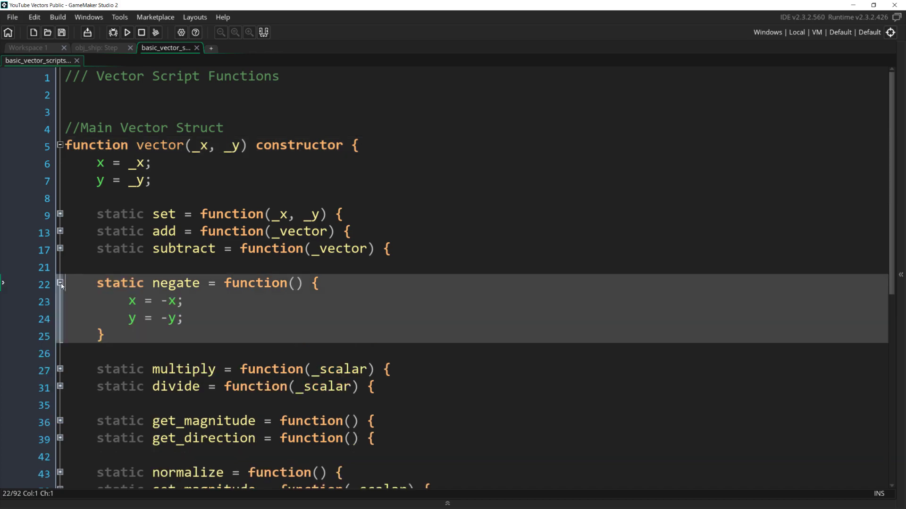
scroll(61, 284, "down", 3)
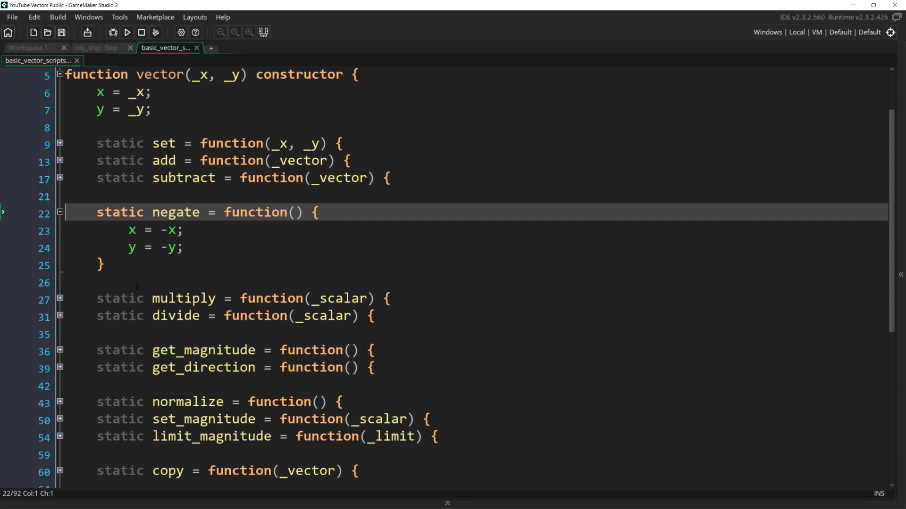
Unfold get_direction to show its point_direction return, then view the obj_ship: Step code
left_click(62, 315)
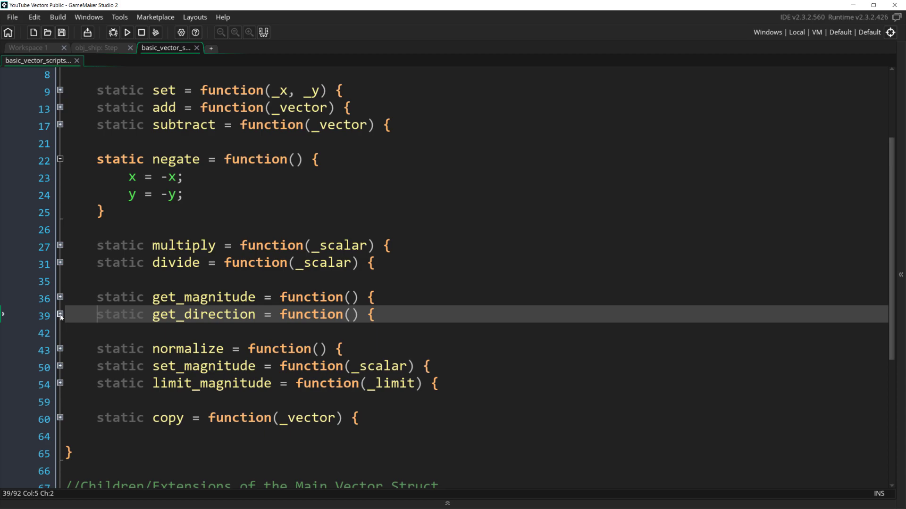
left_click(60, 315)
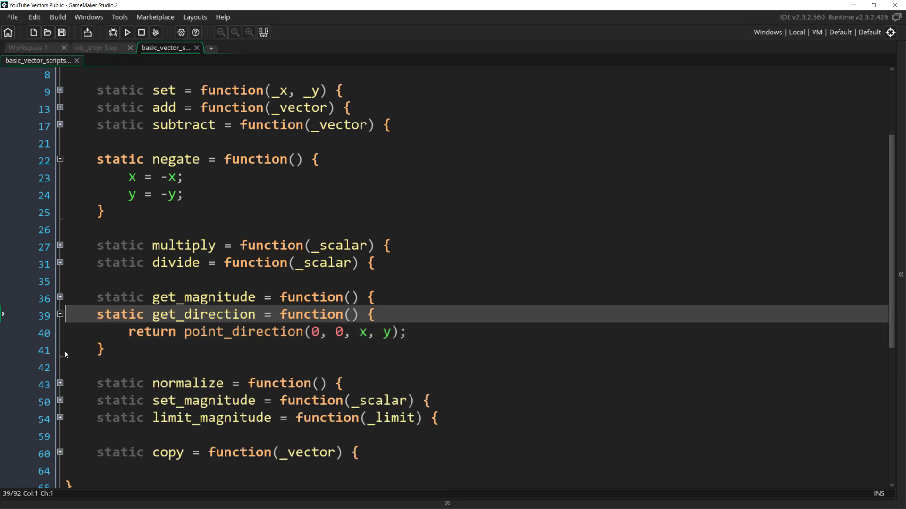
left_click(126, 333)
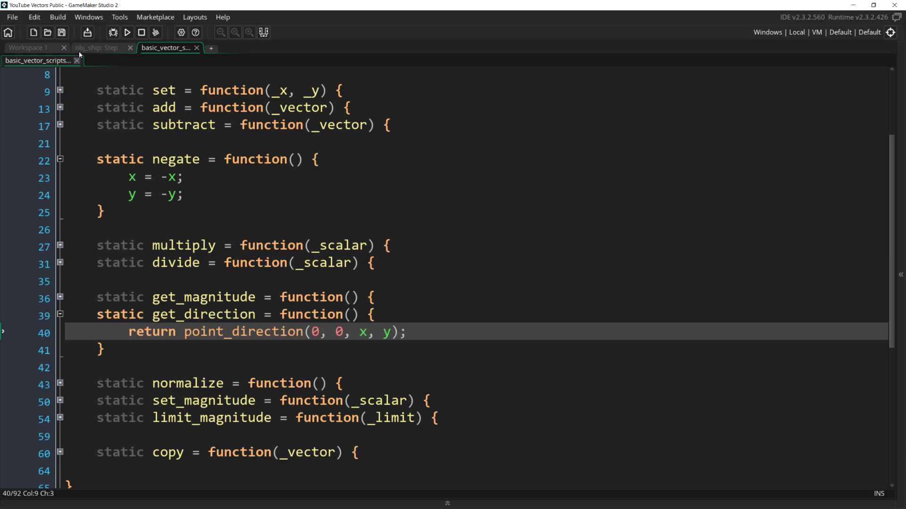
left_click(96, 47)
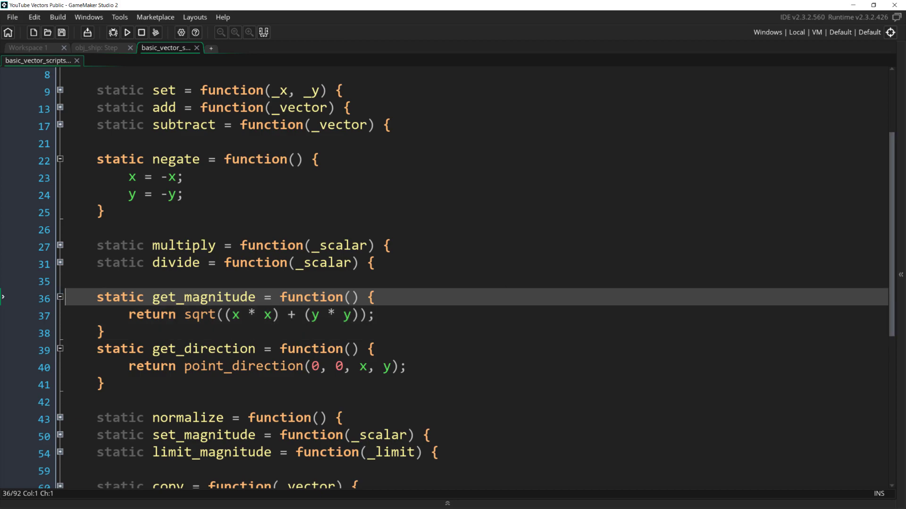
left_click_drag(373, 316, 185, 315)
type("point_distance(")
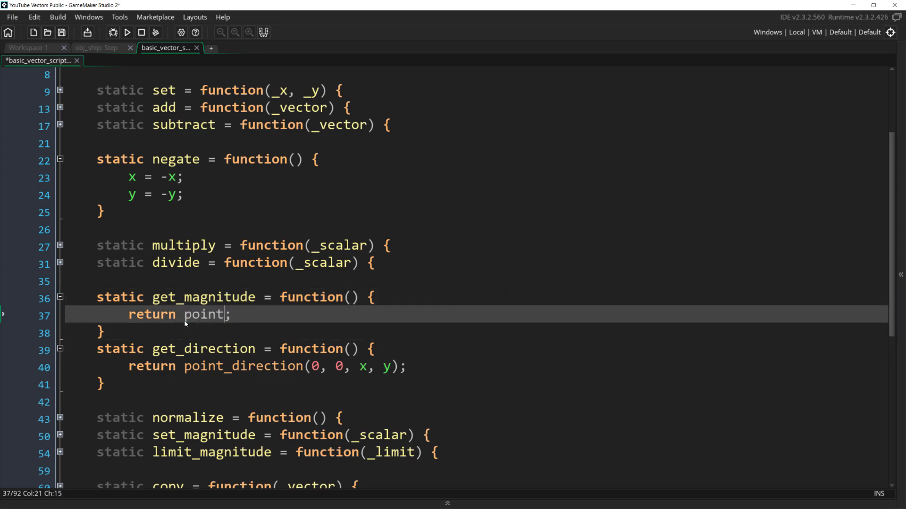
type("0, 0, x, y)")
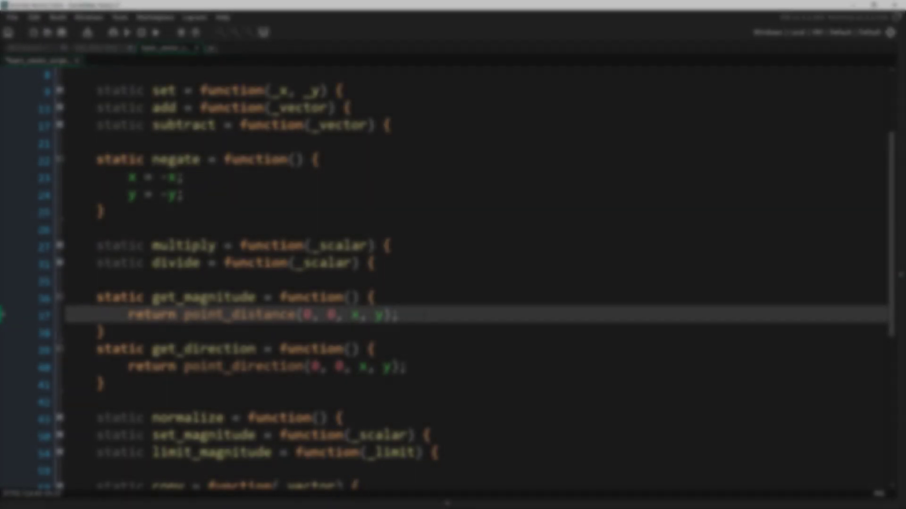
key("BackSpace")
key("BackSpace")
key("BackSpace")
key("BackSpace")
key("BackSpace")
key("BackSpace")
key("ctrl+z")
key("End")
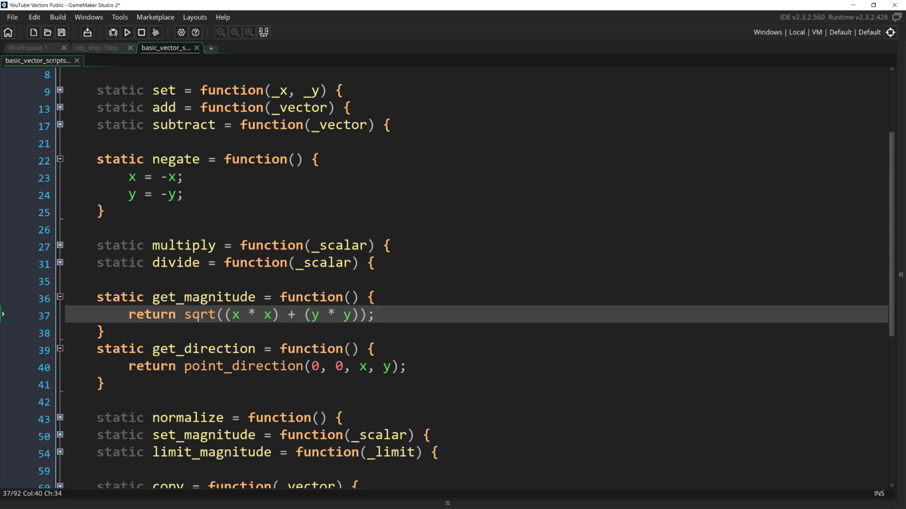
left_click_drag(399, 365, 185, 366)
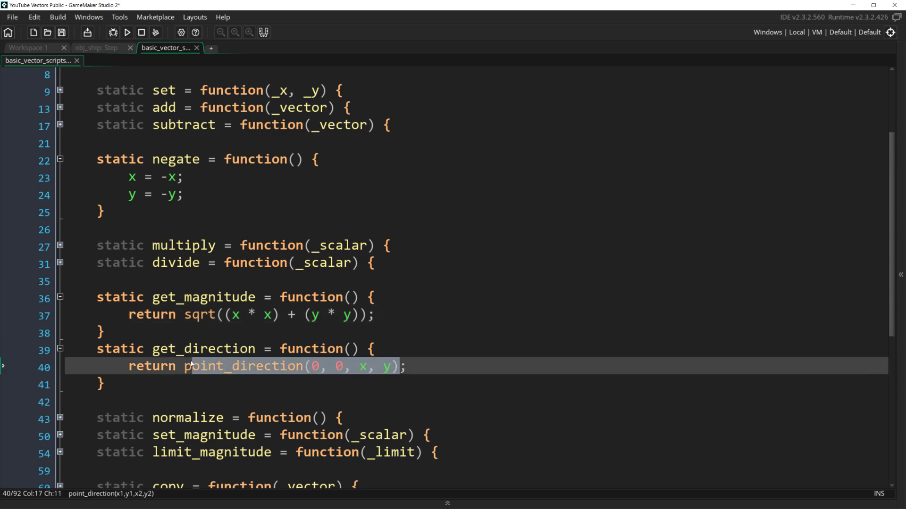
type("darctan2(y, x)")
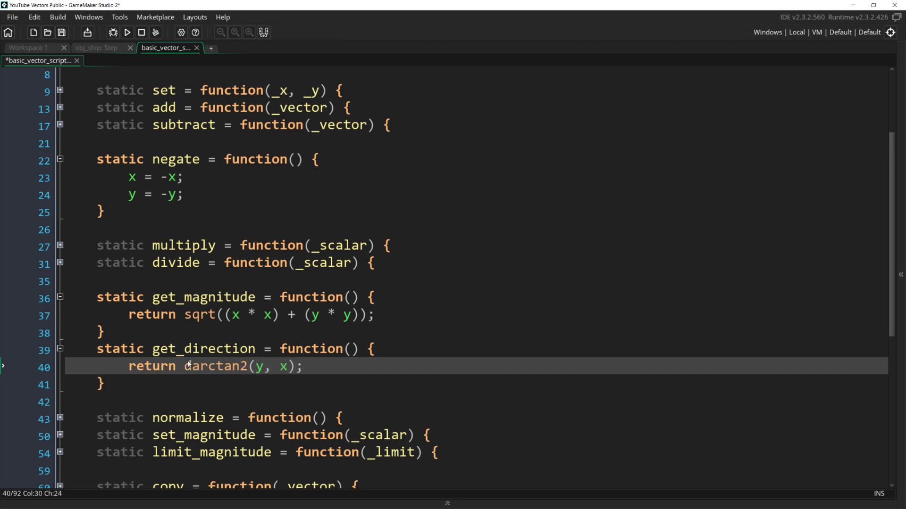
key("Left")
key("Left")
key("Left")
key("Left")
key("Left")
type("-")
key("ctrl+z")
key("ctrl+z")
key("ctrl+z")
key("ctrl+z")
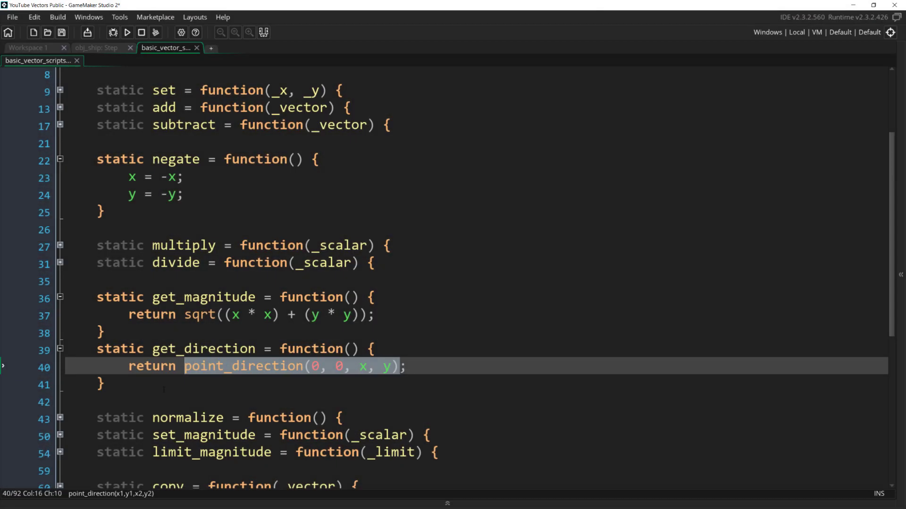
Deselect the point_direction call and unfold the copy method body
left_click(163, 385)
scroll(453, 284, "down", 2)
scroll(453, 283, "down", 2)
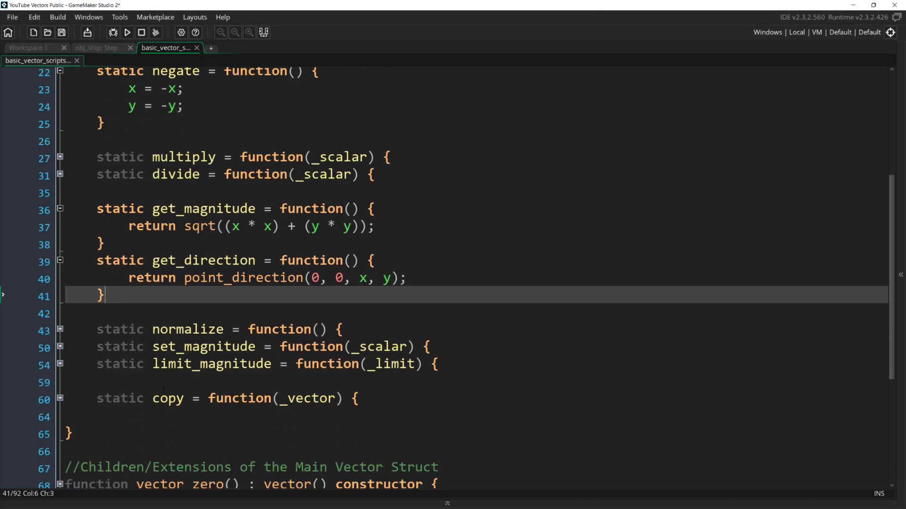
scroll(453, 283, "down", 2)
left_click(59, 310)
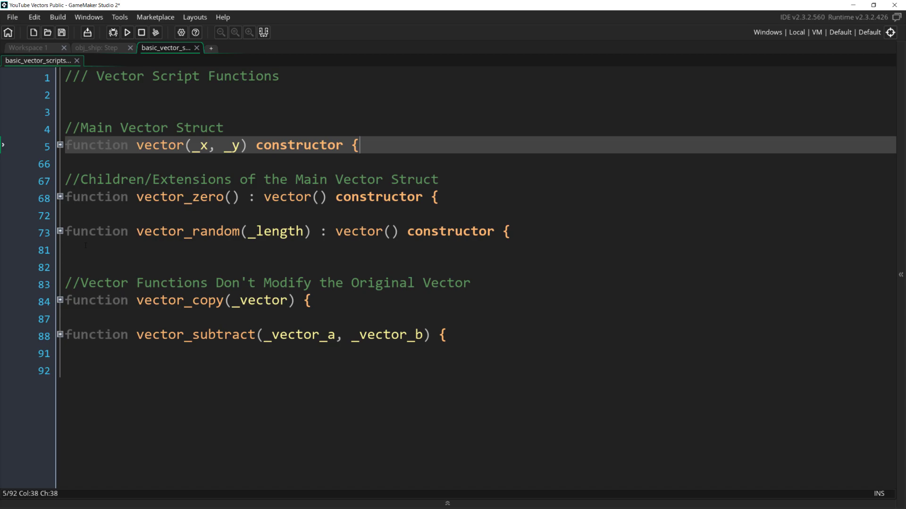
left_click(60, 197)
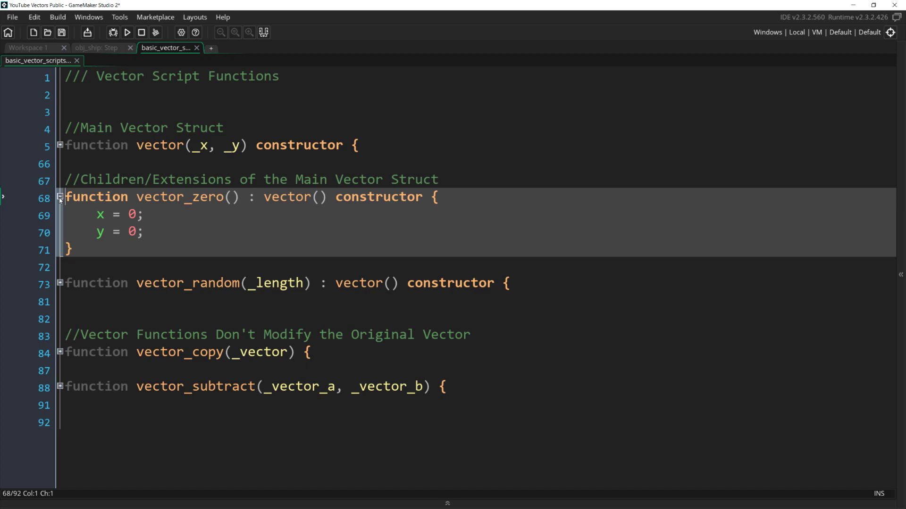
left_click(59, 284)
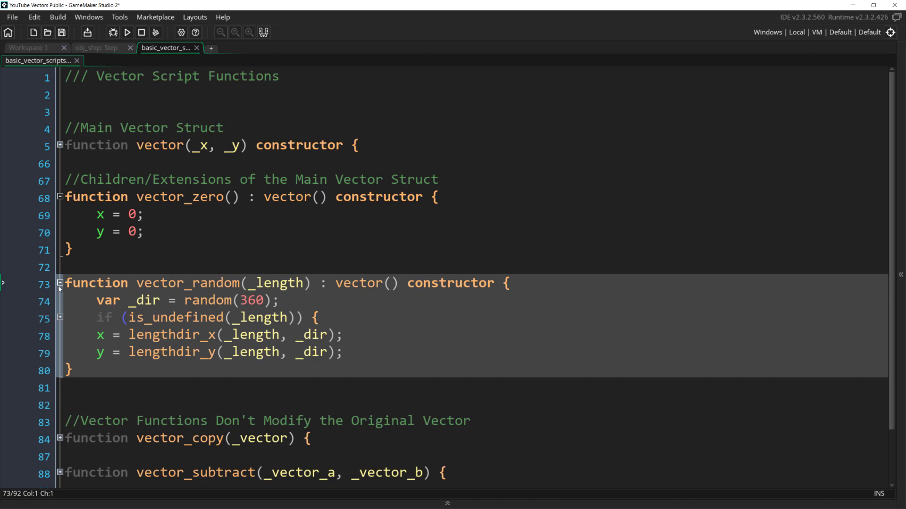
scroll(59, 287, "down", 1)
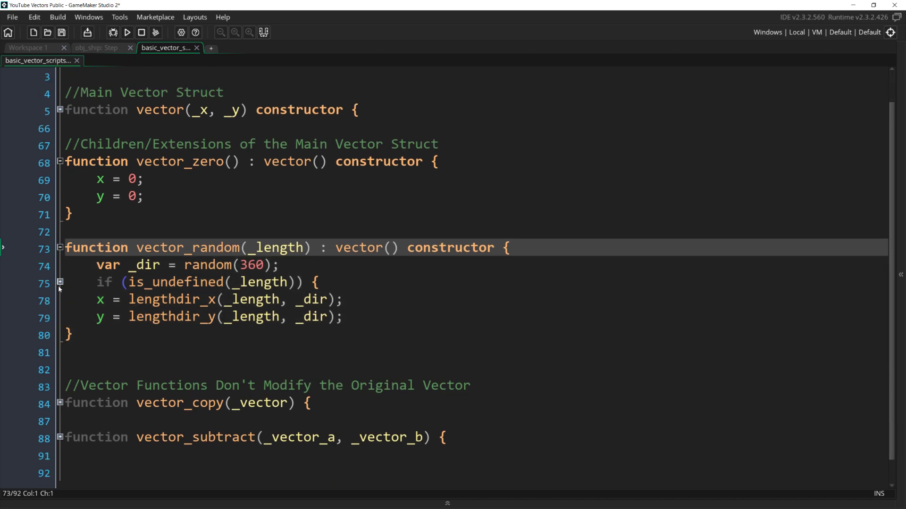
scroll(59, 286, "down", 1)
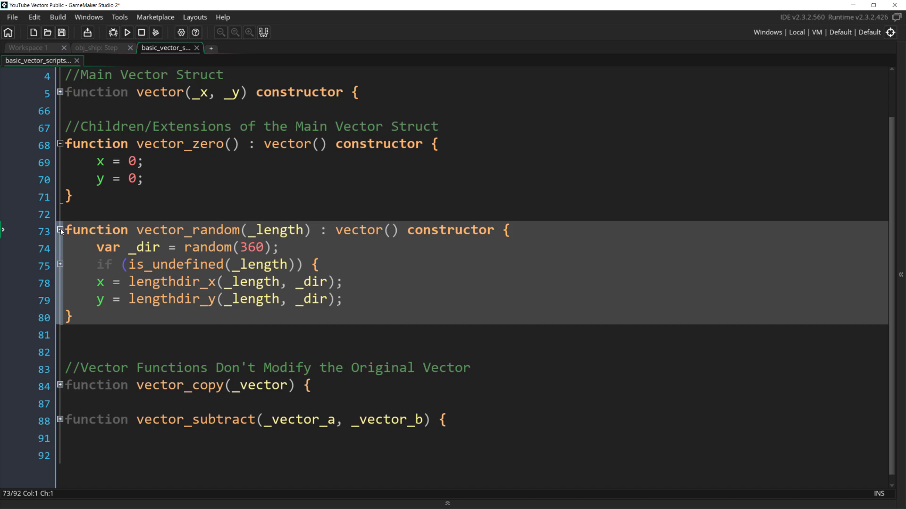
left_click(60, 266)
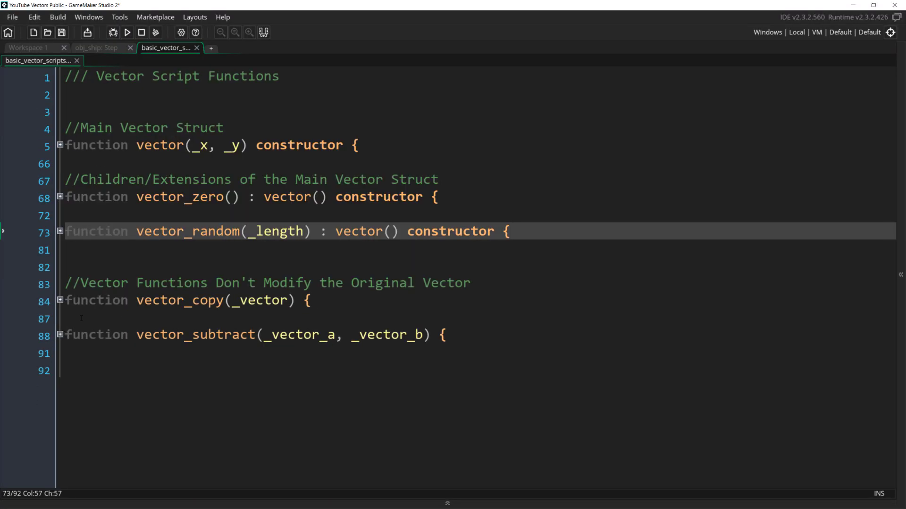
left_click(2, 282)
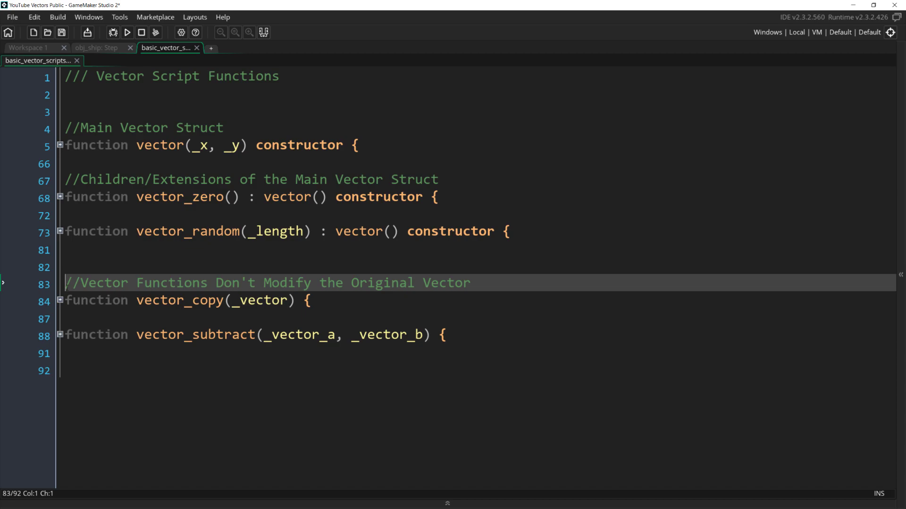
Unfold vector_copy at line 84 and vector_subtract at line 88
left_click(61, 300)
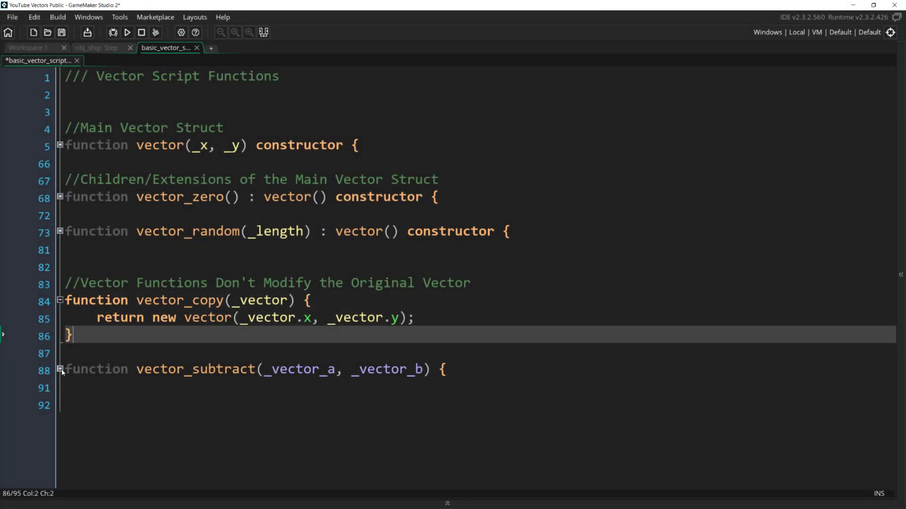
left_click(60, 369)
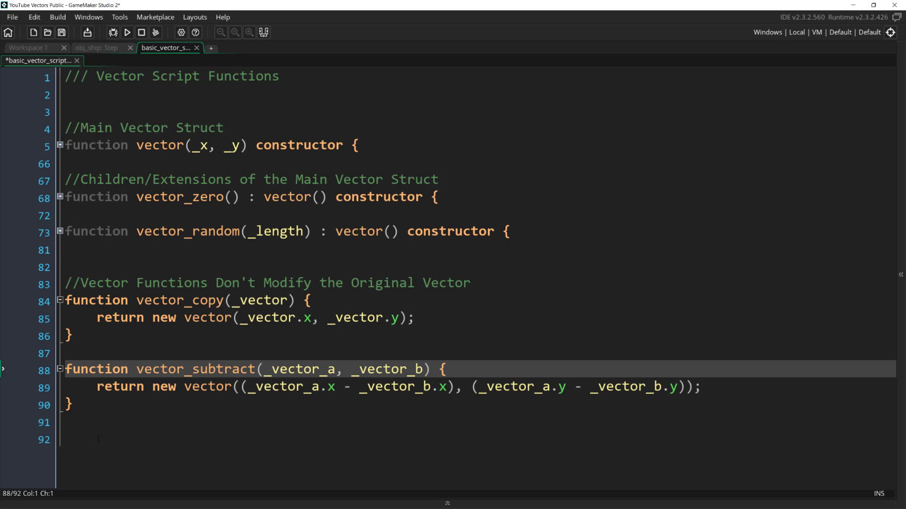